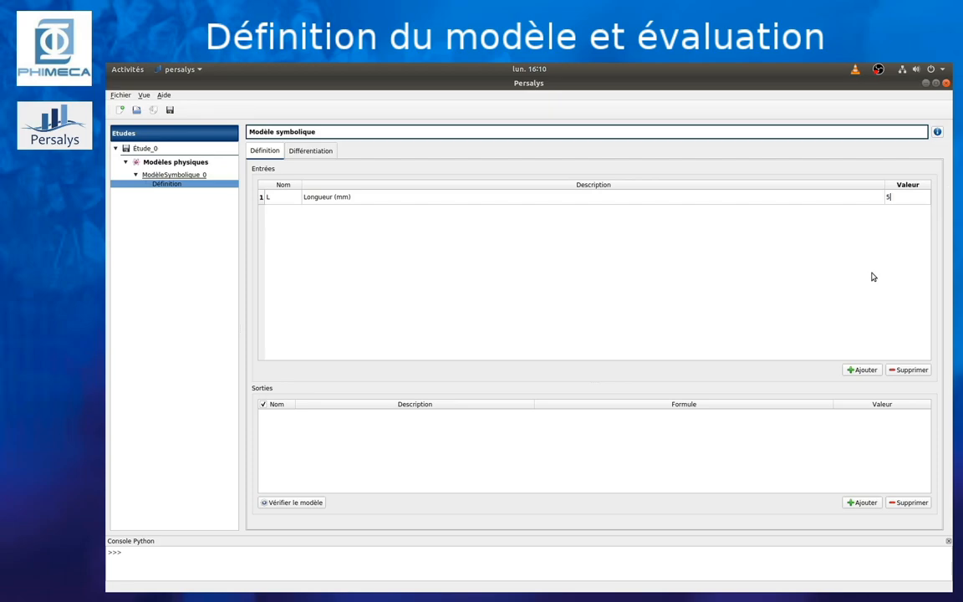
# Step: Add an input variable b described as "Largeur (mm)" with the value 0.2
pyautogui.click(862, 372)
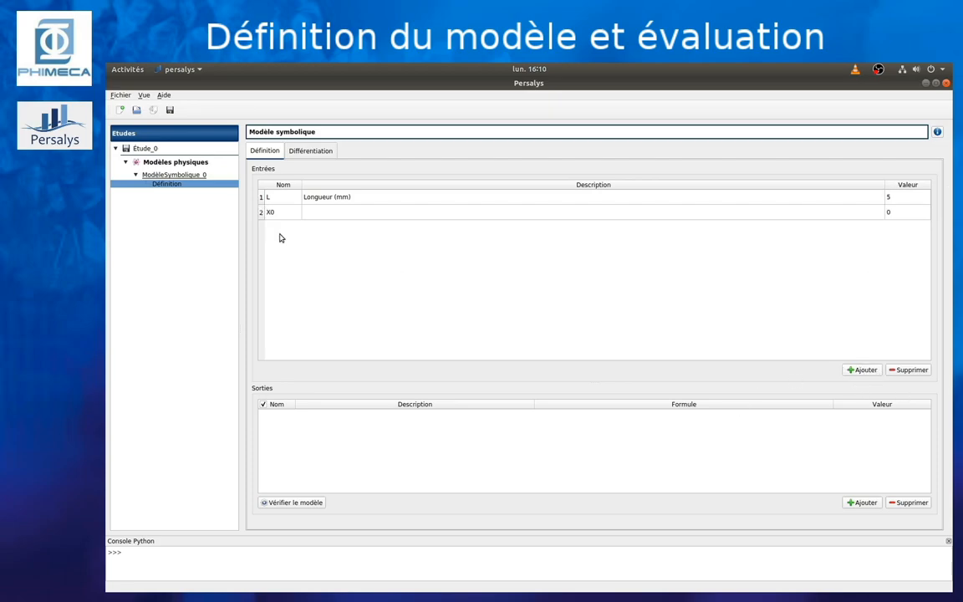
pyautogui.doubleClick(286, 210)
pyautogui.write('b')
pyautogui.doubleClick(327, 213)
pyautogui.write('Largeur (mm)')
pyautogui.press('Tab')
pyautogui.write('0.2')
# Step: Add an input variable h described as "Hauteur (mm)" with the value 0.4
pyautogui.click(861, 370)
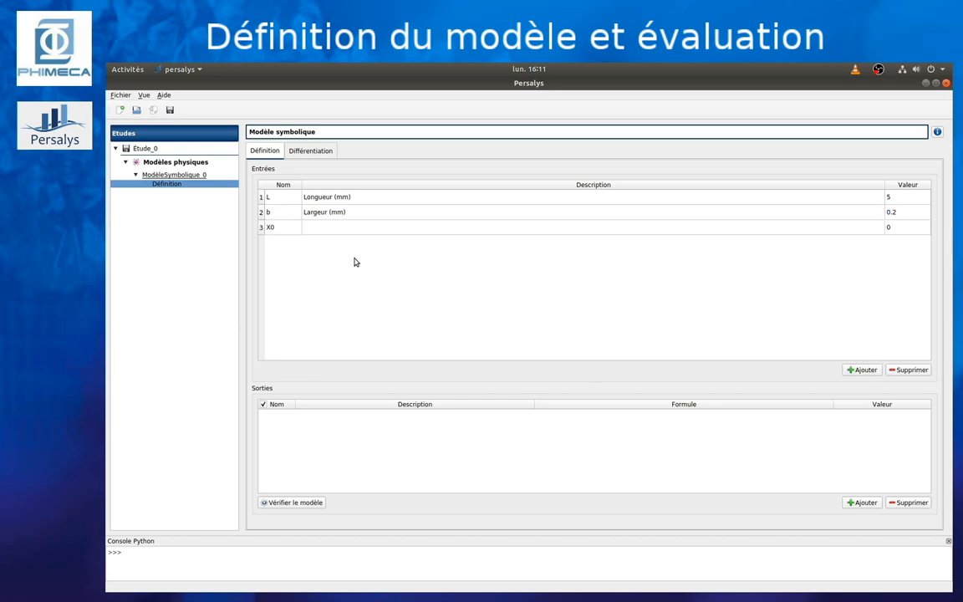
pyautogui.doubleClick(283, 226)
pyautogui.write('h')
pyautogui.press('Tab')
pyautogui.write('Hauteur (mm)')
pyautogui.press('Tab')
pyautogui.write('0.4')
# Step: Add an input variable E described as "Module d'Young (MPa)" with the value 30000
pyautogui.click(860, 369)
pyautogui.doubleClick(282, 242)
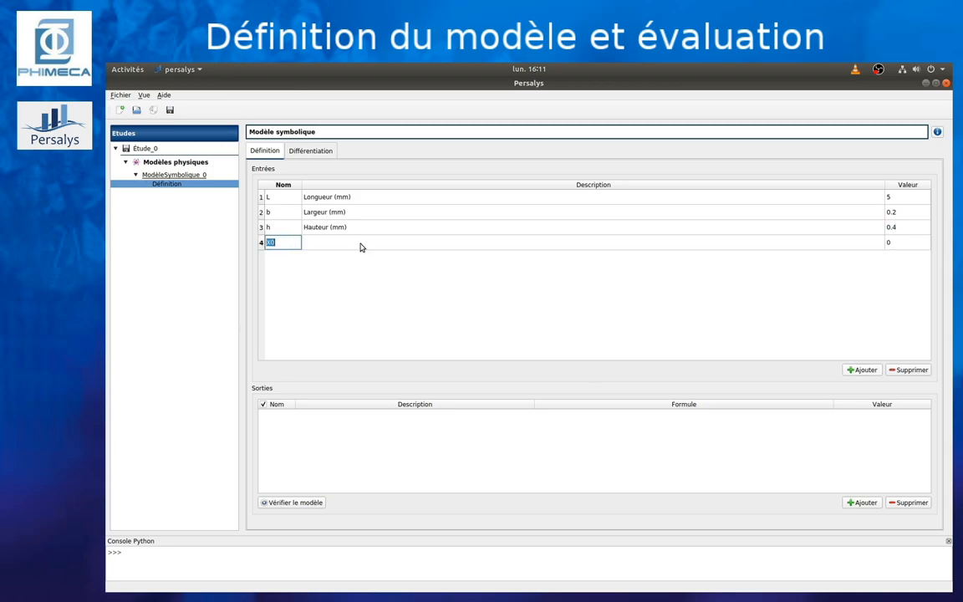
pyautogui.write('E')
pyautogui.press('Tab')
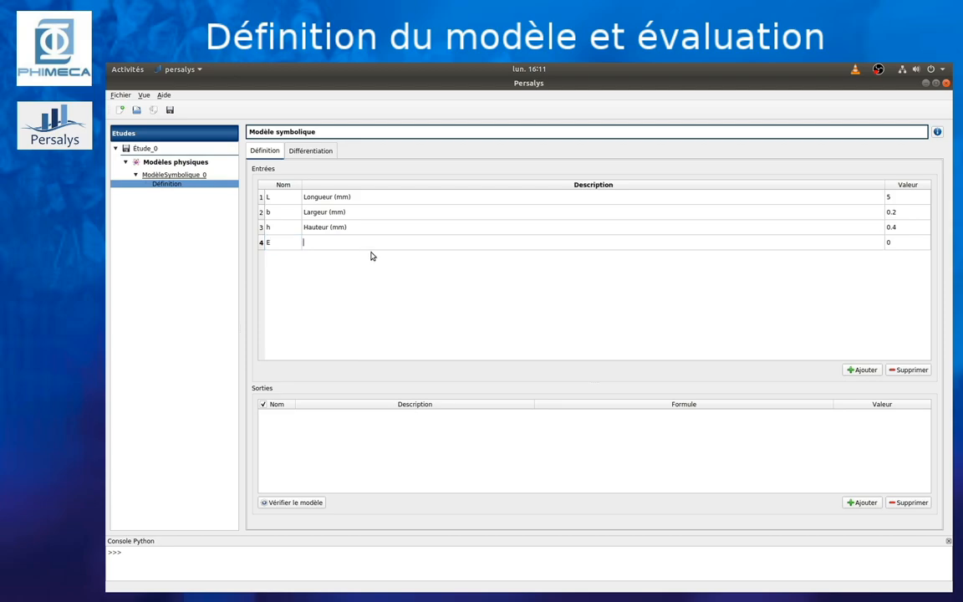
pyautogui.write("Module d'Young (MPa)")
pyautogui.click(900, 242)
pyautogui.write('30000')
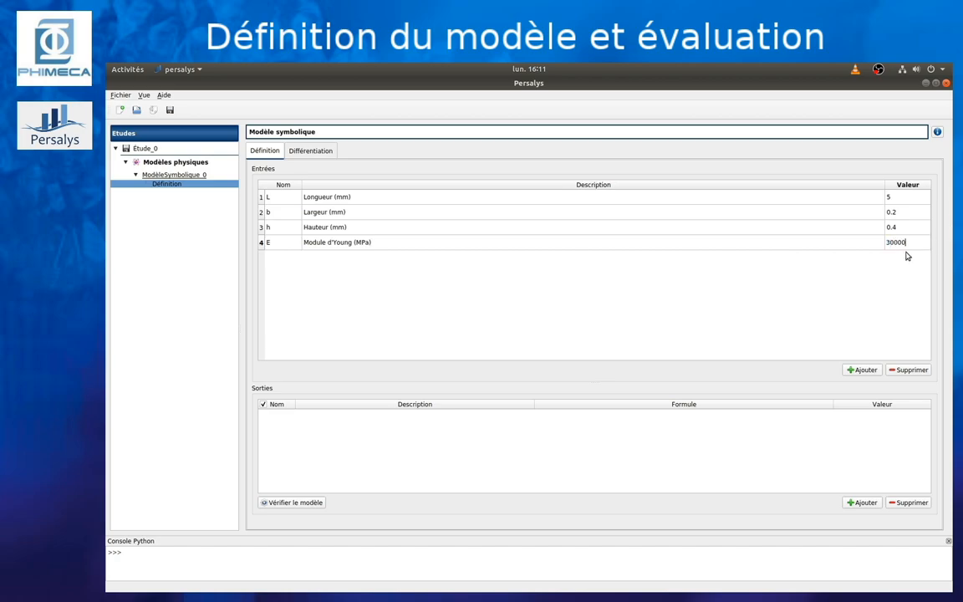
# Step: Add an input variable F described as "Force (N)" with the value 0.1
pyautogui.click(860, 369)
pyautogui.doubleClick(269, 258)
pyautogui.write('F')
pyautogui.doubleClick(571, 259)
pyautogui.write('Fo')
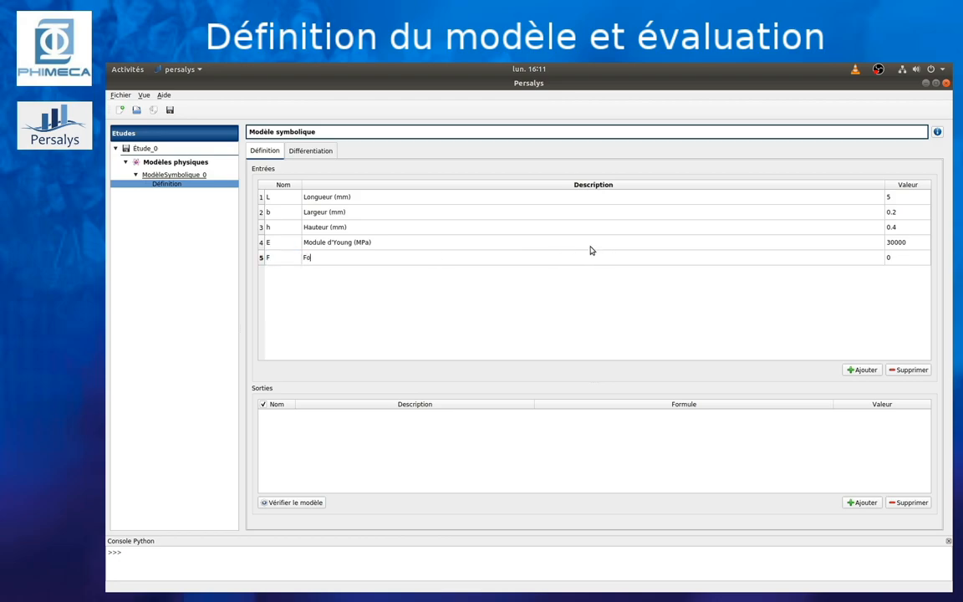
pyautogui.write('rce (N')
pyautogui.doubleClick(900, 258)
pyautogui.write('.01')
pyautogui.press('BackSpace')
pyautogui.press('BackSpace')
pyautogui.press('BackSpace')
pyautogui.write('0.1')
# Step: Add an output V described as "Flèche maximale (mm)" with the formula F*L^3/(48*E*b*h^3/12)
pyautogui.click(864, 503)
pyautogui.doubleClick(279, 416)
pyautogui.write('V')
pyautogui.press('Tab')
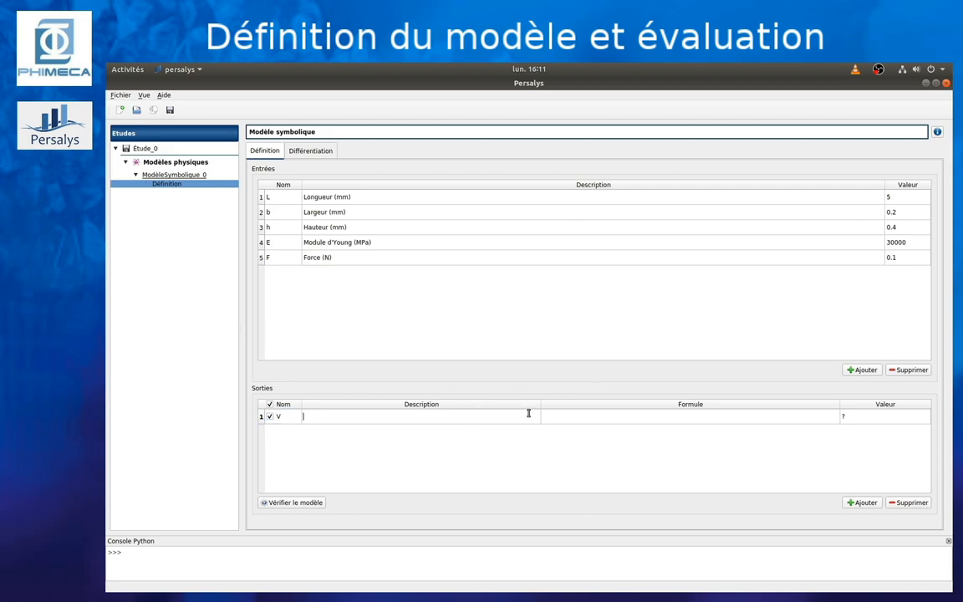
pyautogui.write('Flèche maximale (mm)')
pyautogui.click(594, 414)
pyautogui.write('F*L^3/(48')
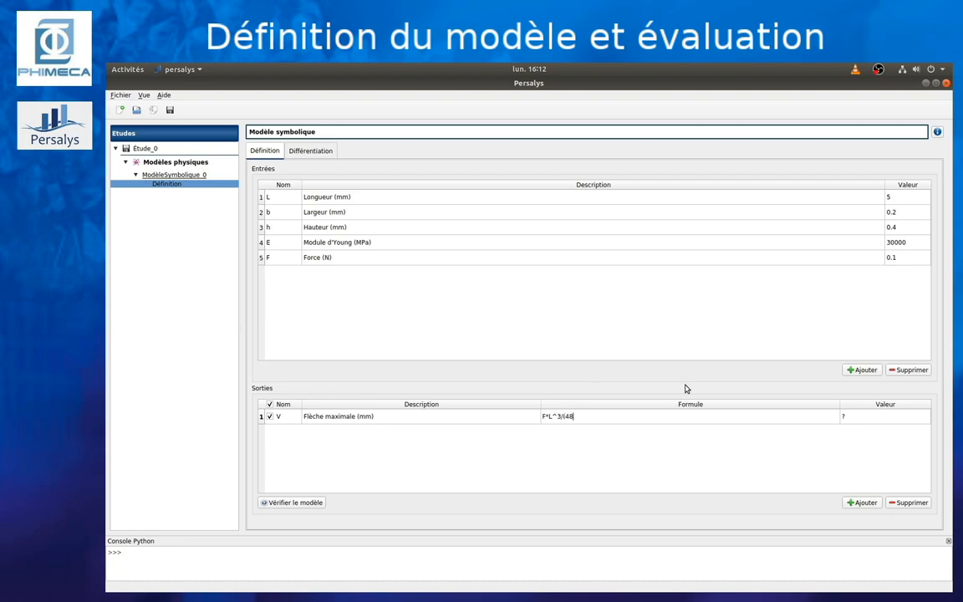
pyautogui.write('*E*b*h^3/12)')
# Step: Verify the symbolic model and display its finite-difference steps
pyautogui.click(301, 506)
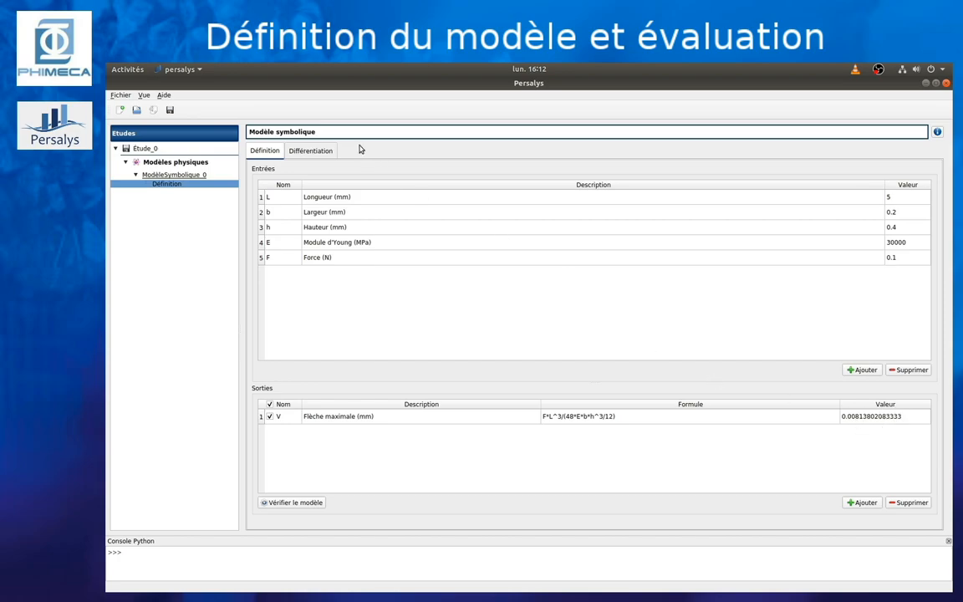
pyautogui.click(317, 150)
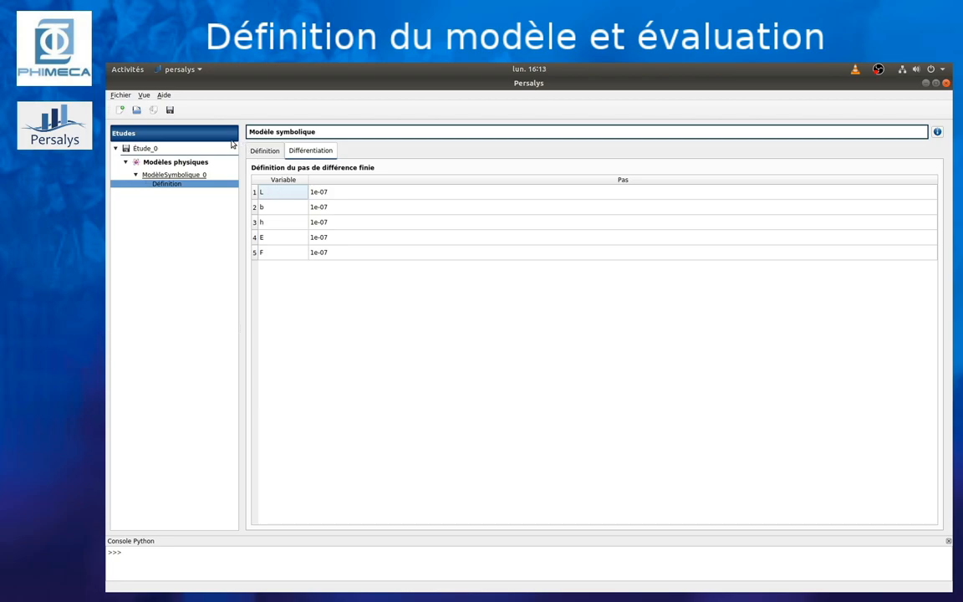
# Step: Create a Python model in Etude_0 and set its function arguments to L,b,h,E,F
pyautogui.click(154, 148)
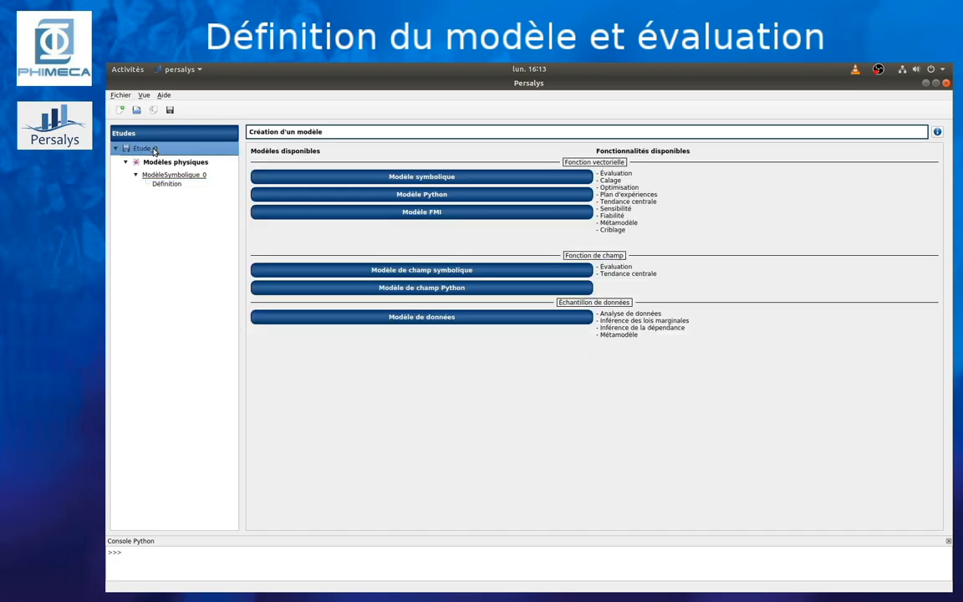
pyautogui.click(436, 197)
pyautogui.click(408, 145)
pyautogui.press('Left')
pyautogui.press('Left')
pyautogui.press('BackSpace')
pyautogui.press('BackSpace')
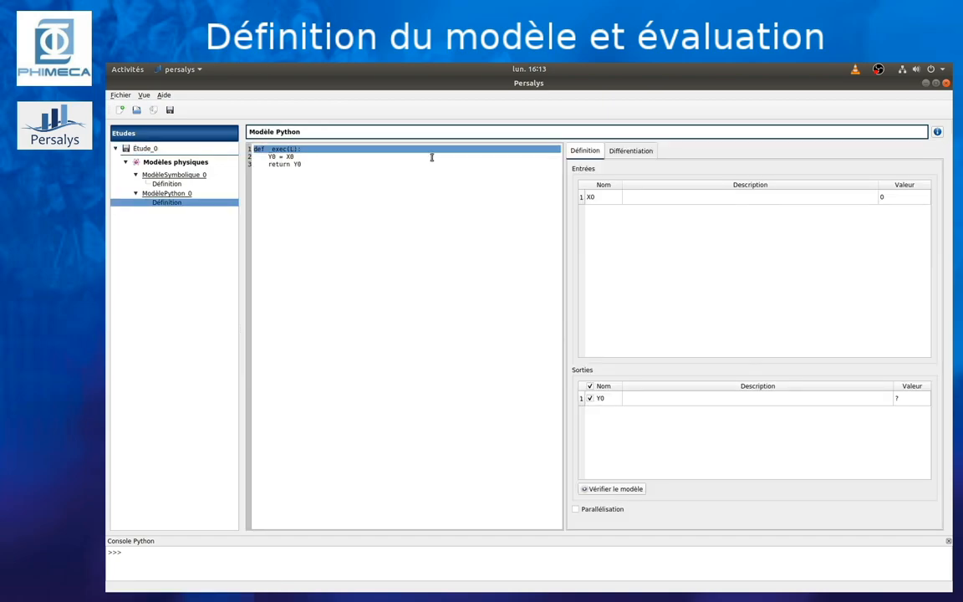
pyautogui.write('L,b,h,E,F')
pyautogui.click(617, 224)
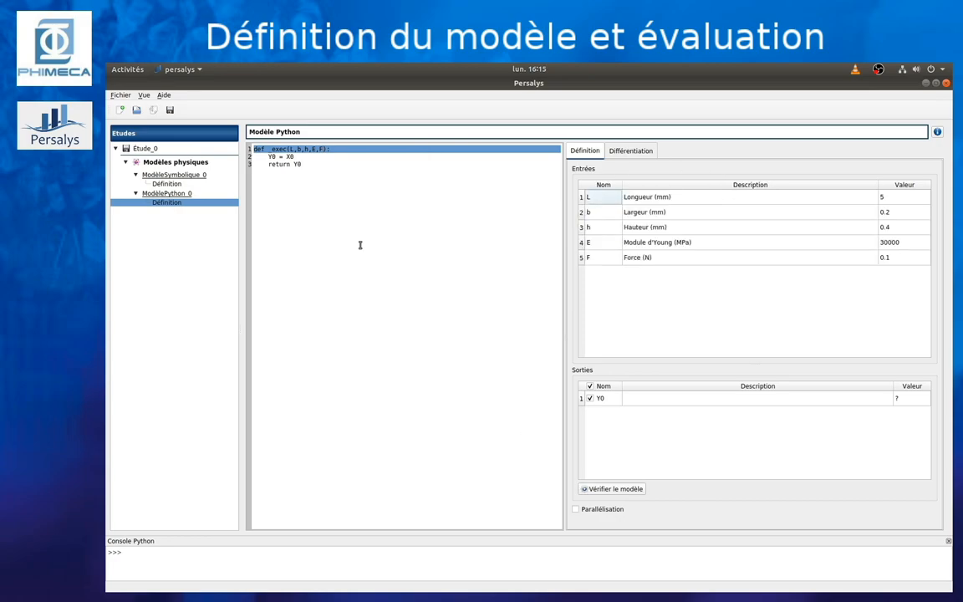
# Step: Replace the Python function's assignment line with I = b*h**3/12 and V=F*L**3/48*E*I
pyautogui.doubleClick(272, 157)
pyautogui.press('Delete')
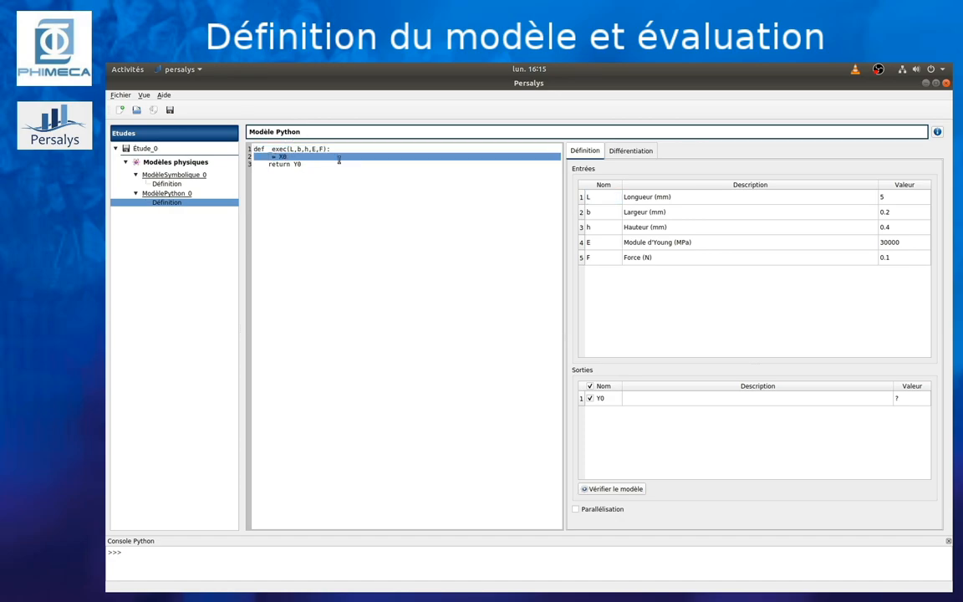
pyautogui.write('Y')
pyautogui.press('BackSpace')
pyautogui.press('Return')
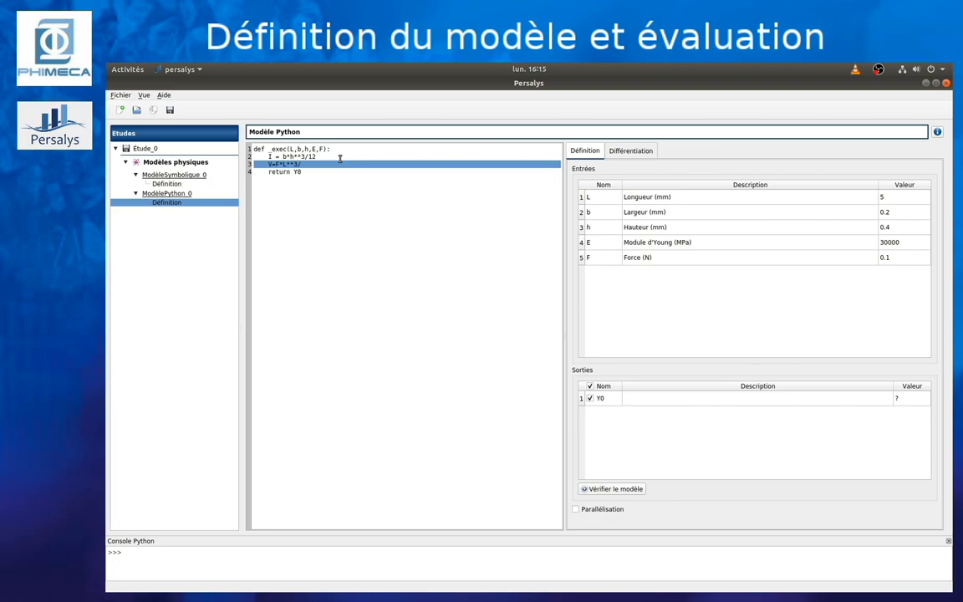
pyautogui.write('48*E*I')
# Step: Change the Python function's return statement to return V,I and apply it to the outputs
pyautogui.click(330, 192)
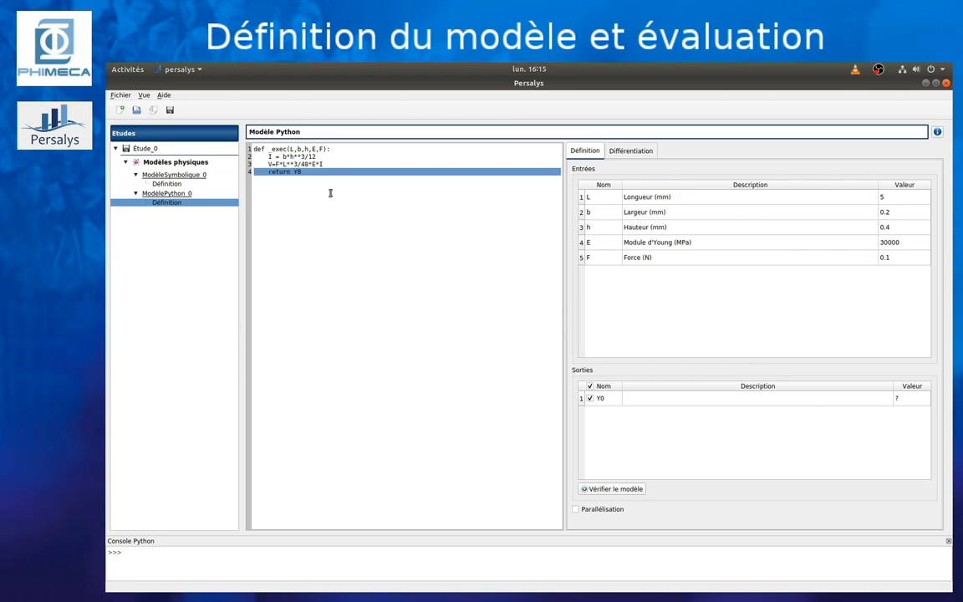
pyautogui.press('BackSpace')
pyautogui.click(639, 456)
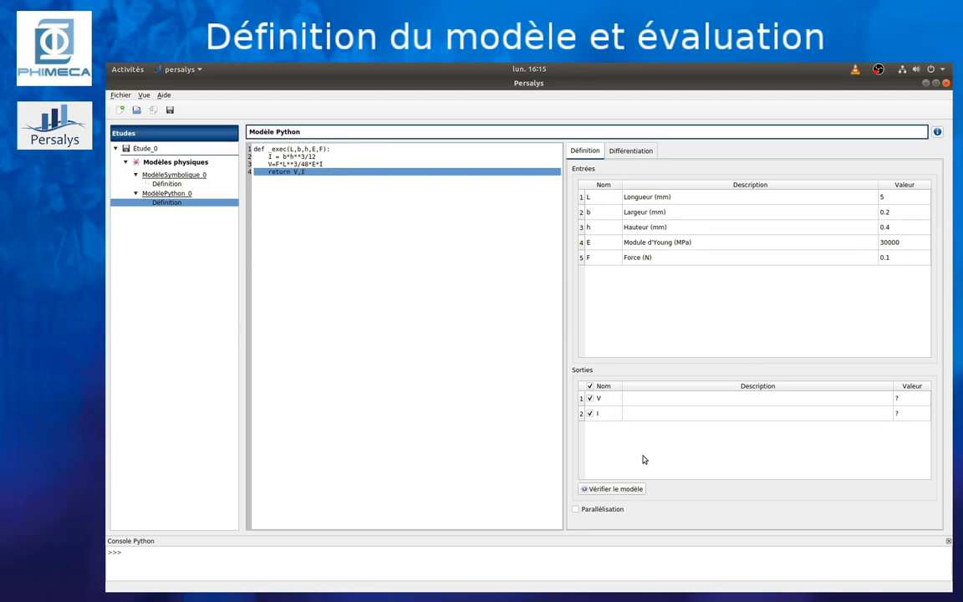
# Step: Describe output V as "Flèche maximale (mm)" and output I as "Inertie", and verify the Python model
pyautogui.doubleClick(632, 397)
pyautogui.write('Flèche maximale (mm)')
pyautogui.press('Return')
pyautogui.write('nertie')
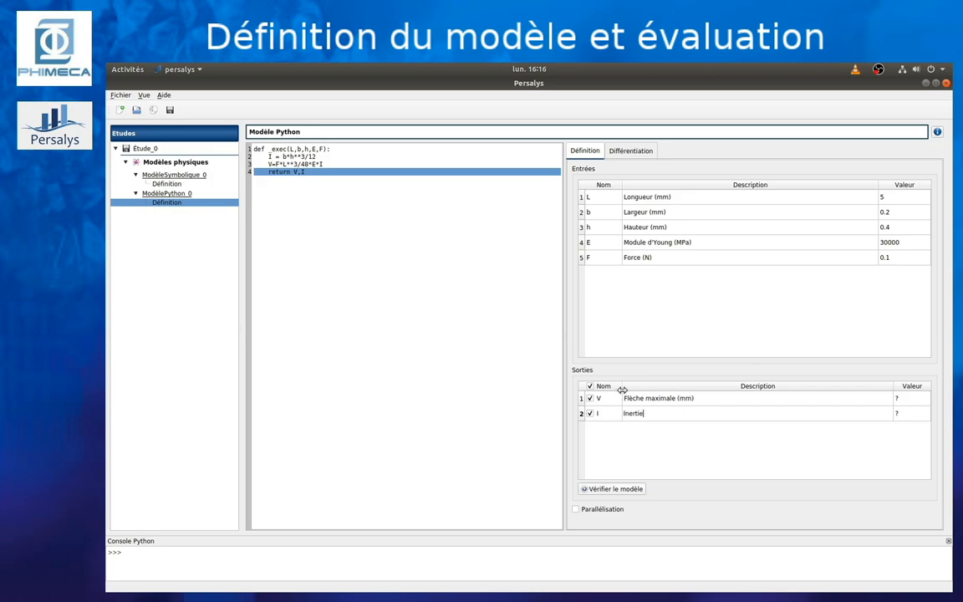
pyautogui.click(628, 489)
pyautogui.moveTo(895, 386); pyautogui.dragTo(819, 387)
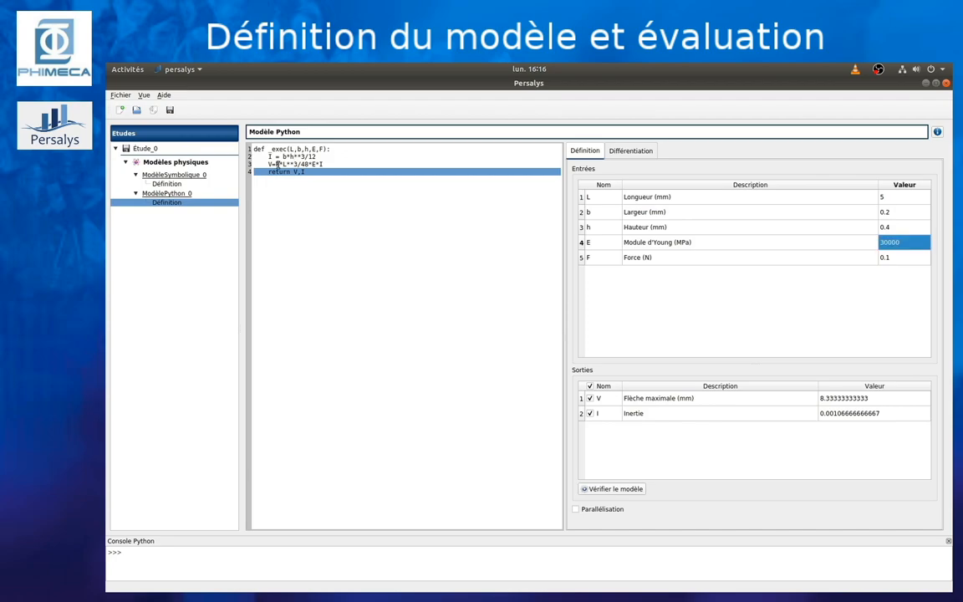
# Step: Enclose the denominator 48*E*I in parentheses in the Python function's V expression
pyautogui.click(278, 165)
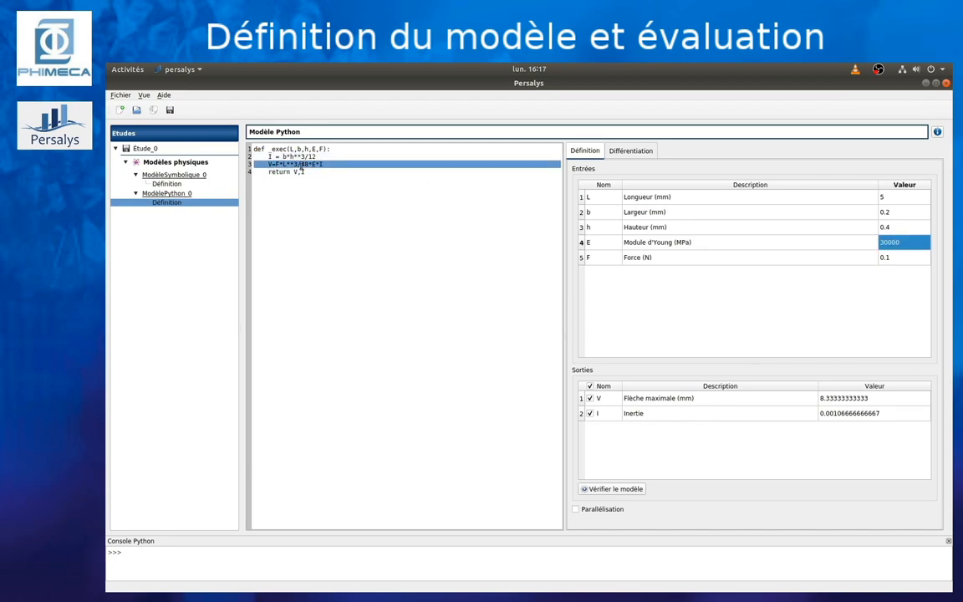
pyautogui.click(301, 166)
pyautogui.write('(')
pyautogui.write(')')
# Step: Verify the corrected Python model with parallelisation enabled and display its finite-difference steps
pyautogui.click(629, 490)
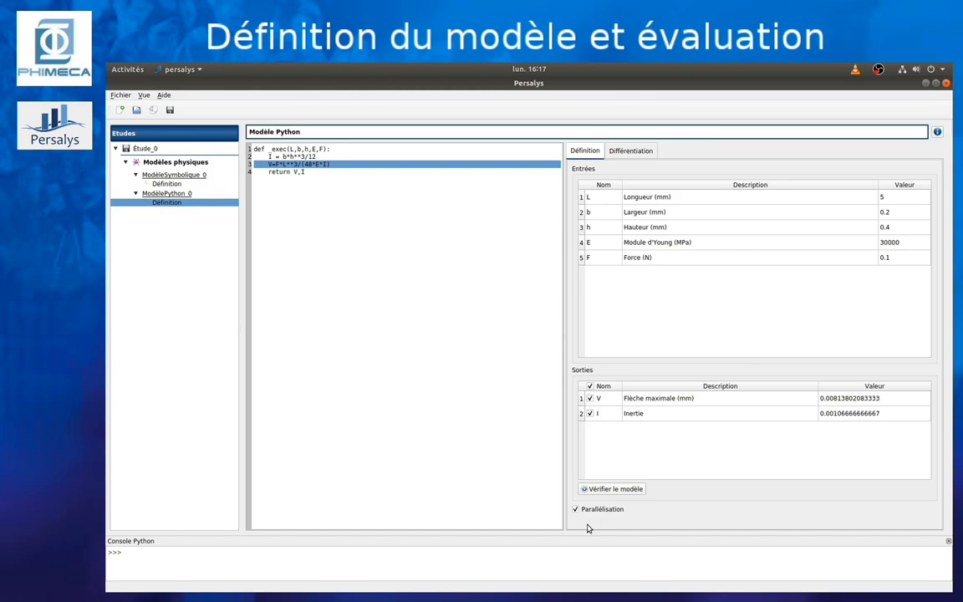
pyautogui.click(631, 150)
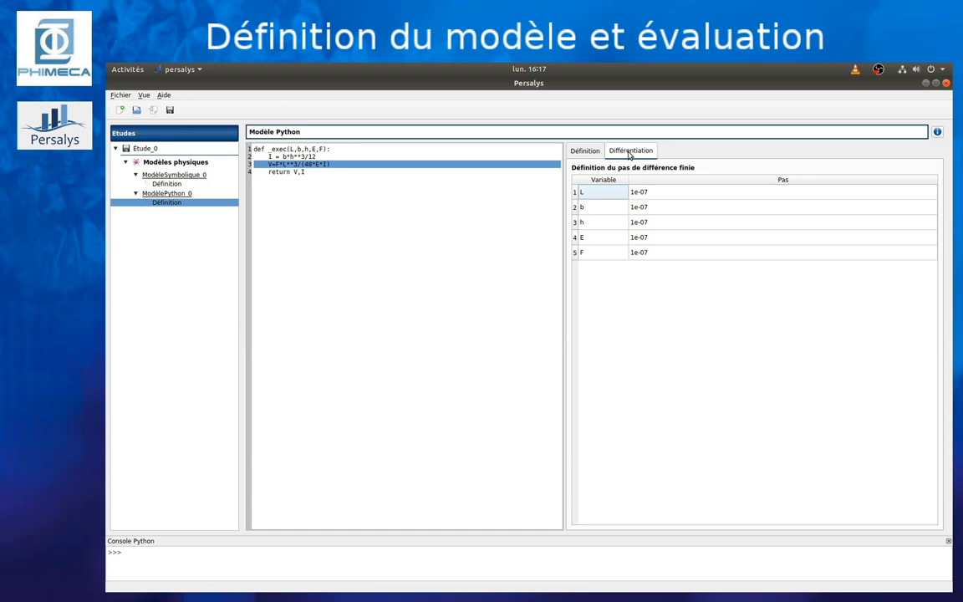
# Step: Create a model evaluation for ModèlePython_0 with outputs V and I, keeping the default input values
pyautogui.click(165, 194)
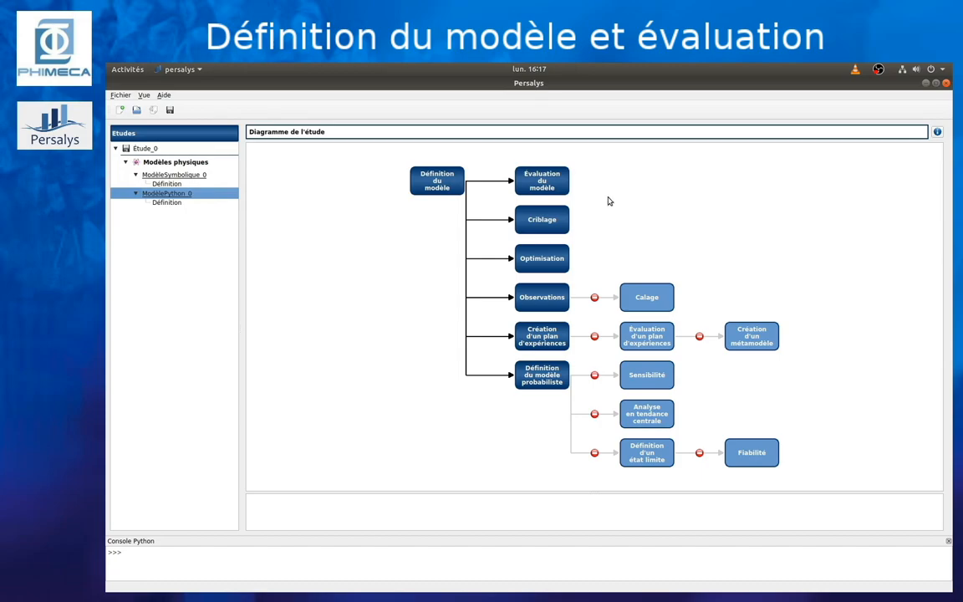
pyautogui.click(543, 185)
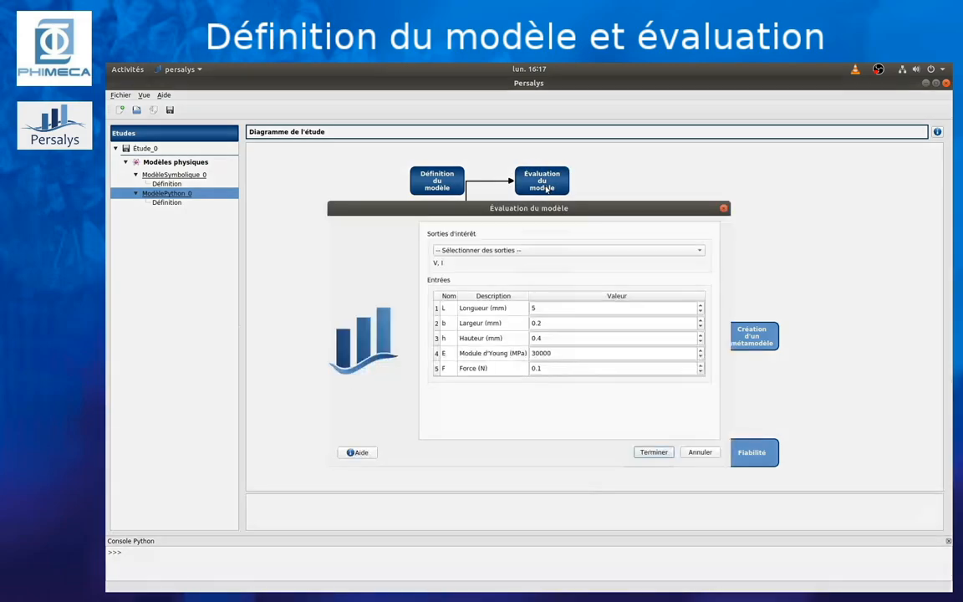
pyautogui.click(515, 250)
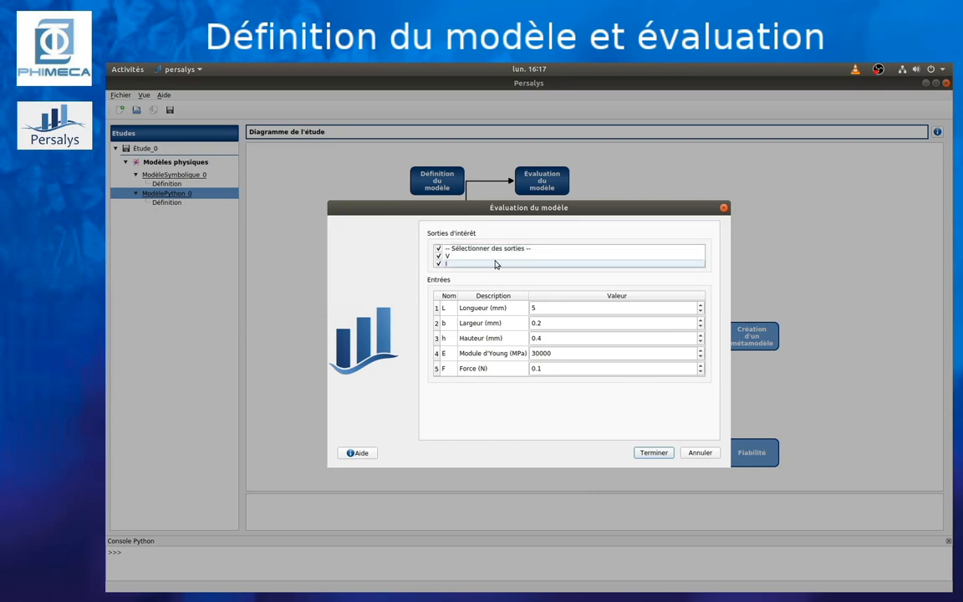
pyautogui.click(455, 275)
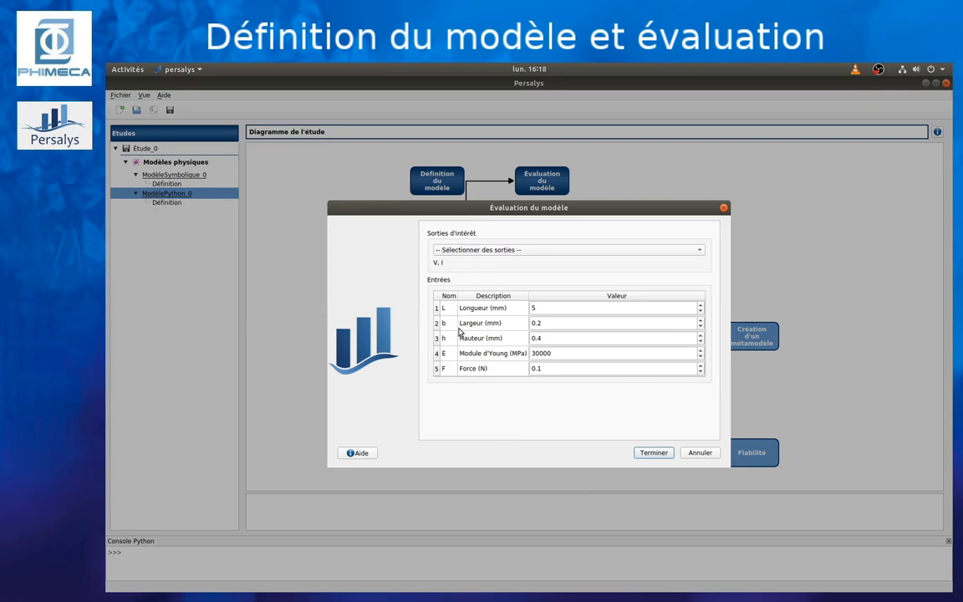
pyautogui.click(653, 452)
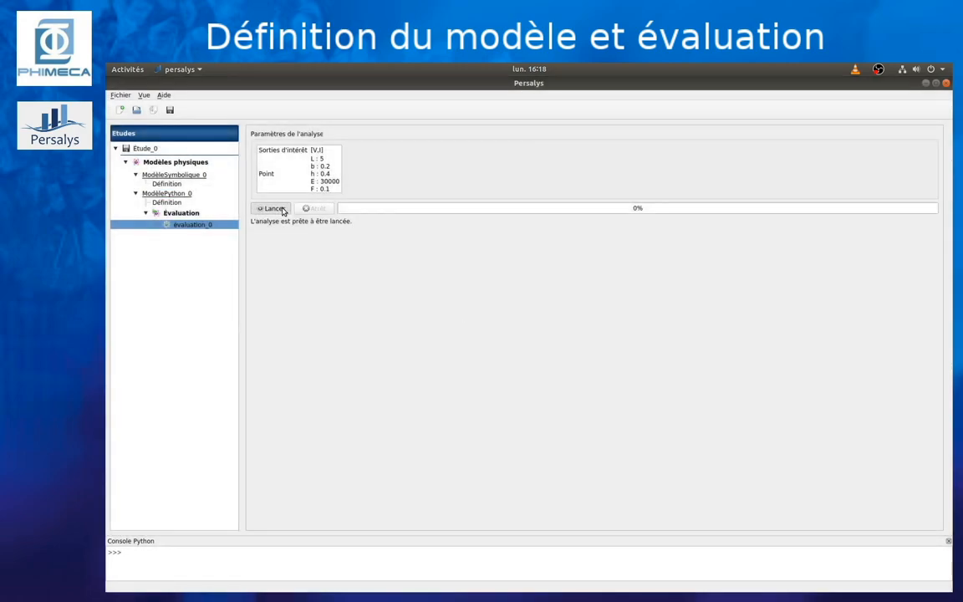
# Step: Run the Python model's evaluation and display the model summary alongside its results
pyautogui.click(275, 208)
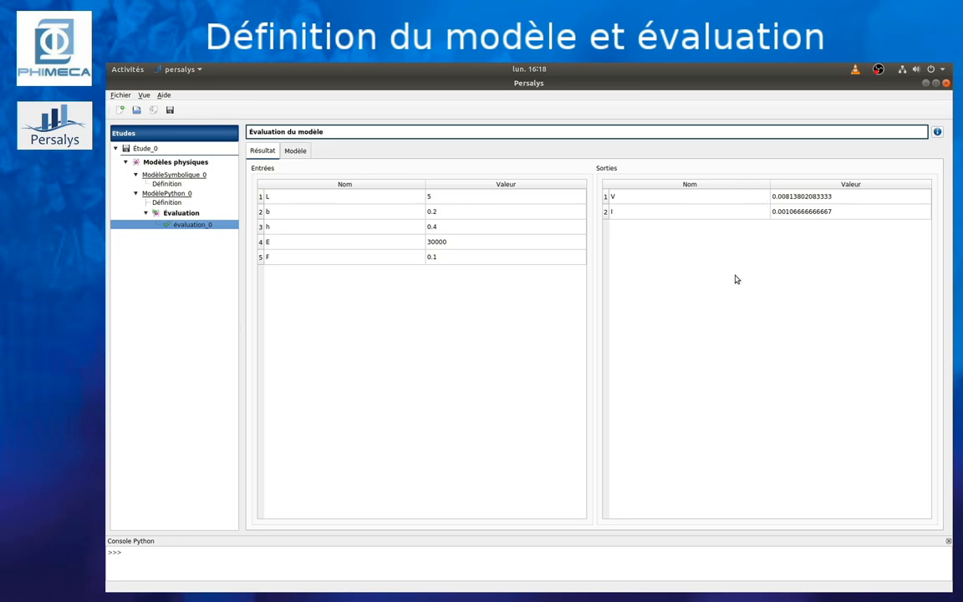
pyautogui.click(295, 152)
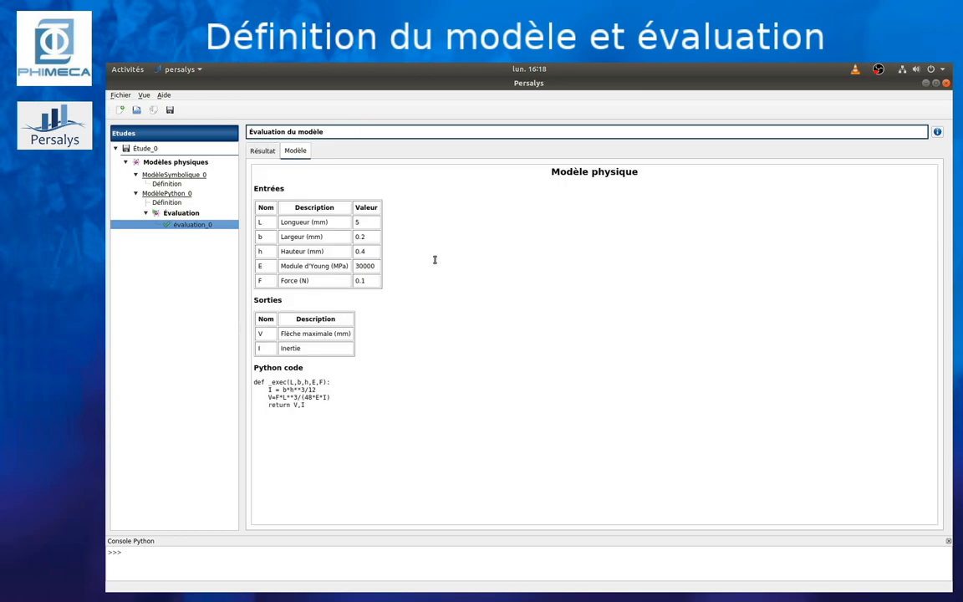